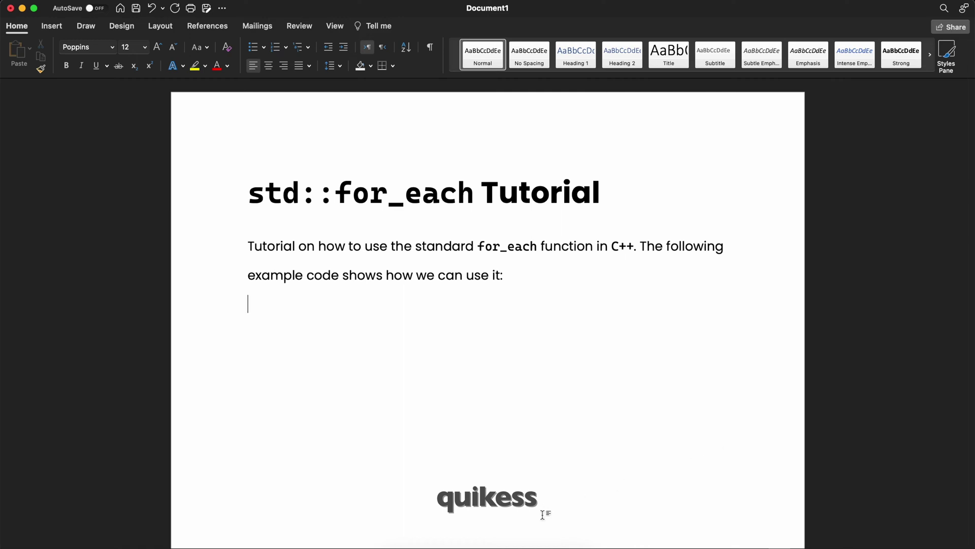
- Copy the entire C++ for_each example from main.cpp in VS Code, then return to Word
left_click(471, 547)
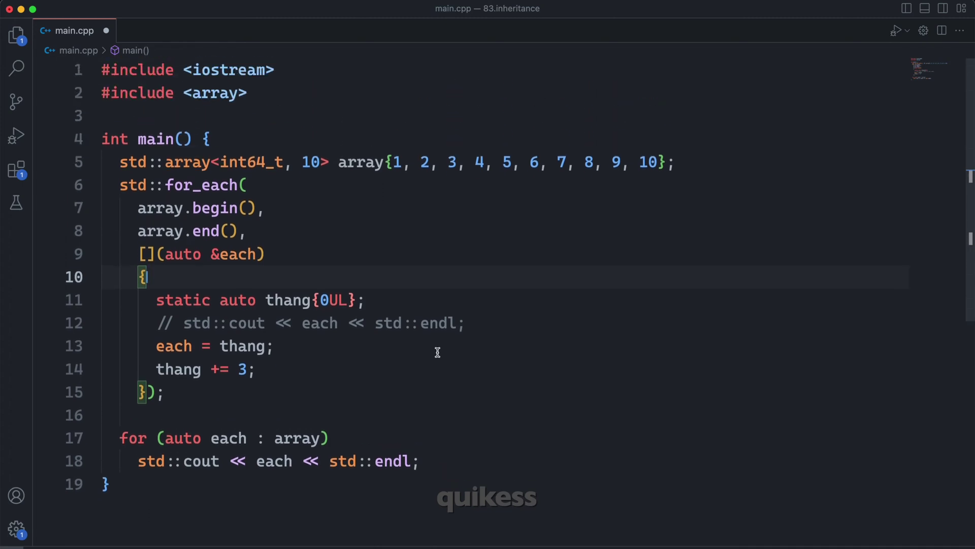
key("cmd+a")
key("super+c")
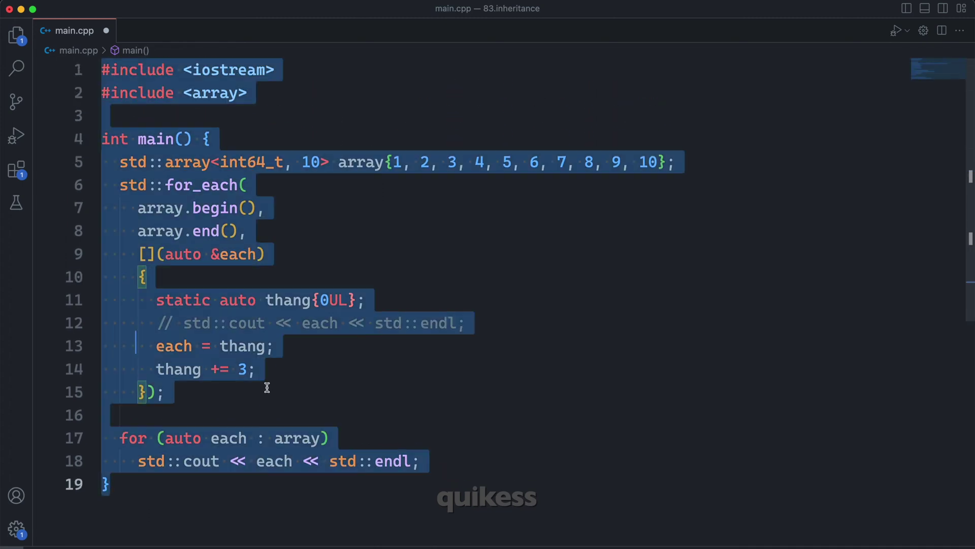
key("super+Tab")
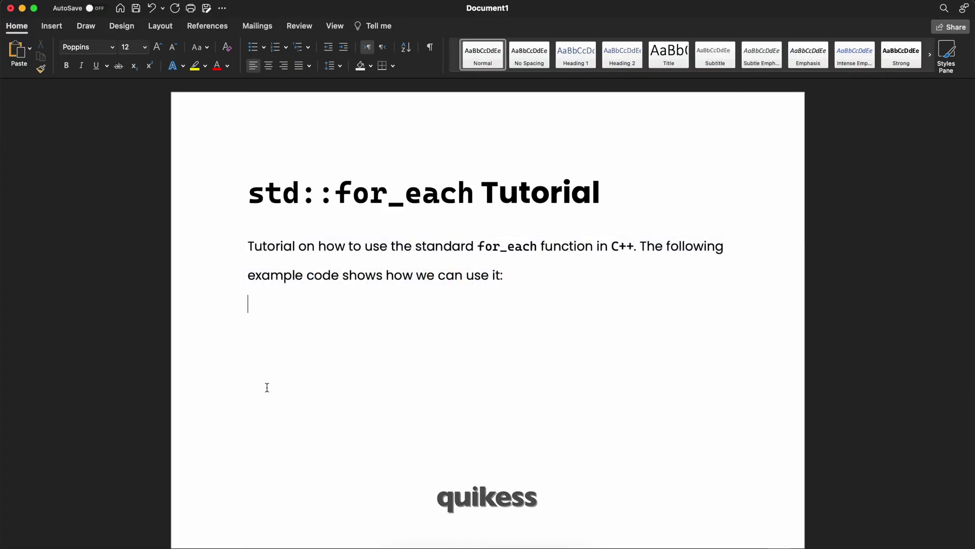
key("super+v")
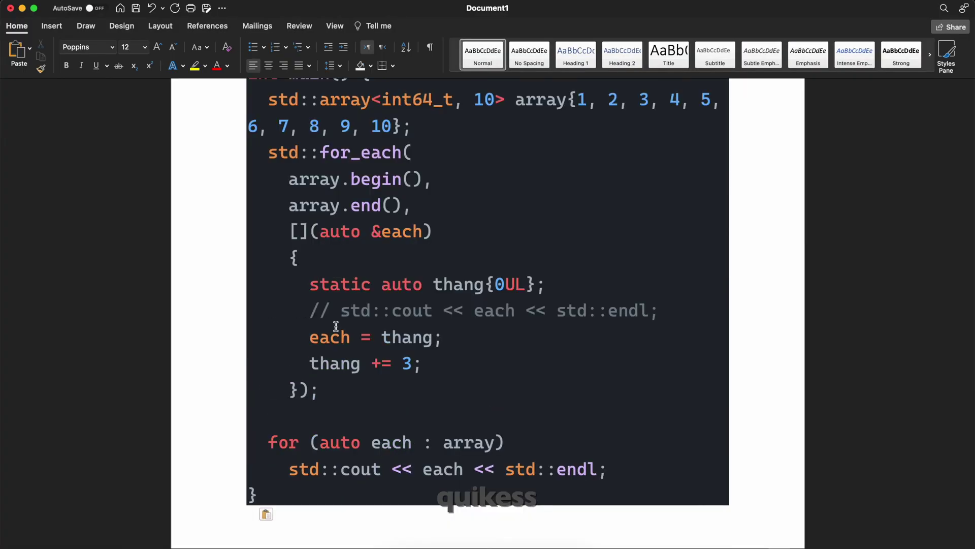
scroll(424, 257, "up", 2)
scroll(424, 257, "up", 3)
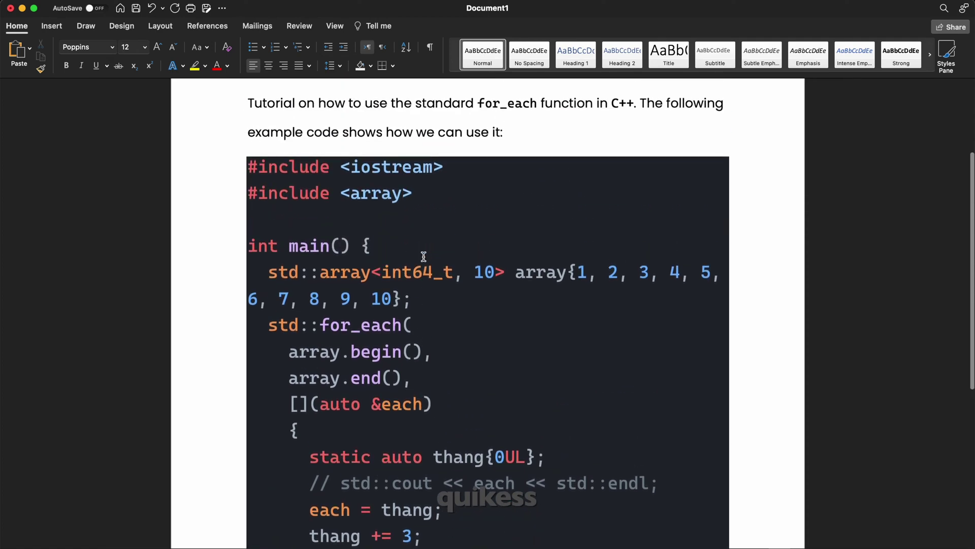
key("super+z")
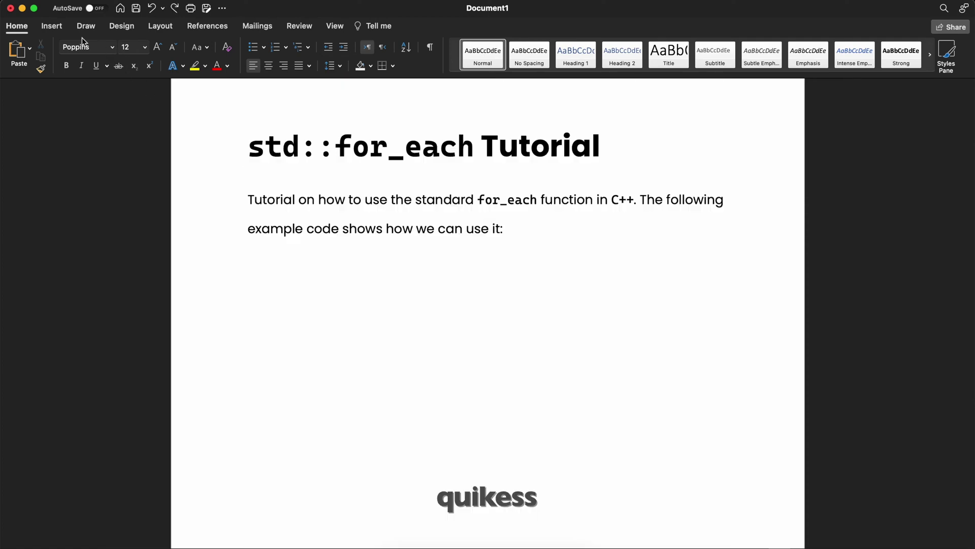
- Insert a 1x1 table below the intro and paste the C++ code into its cell
left_click(54, 28)
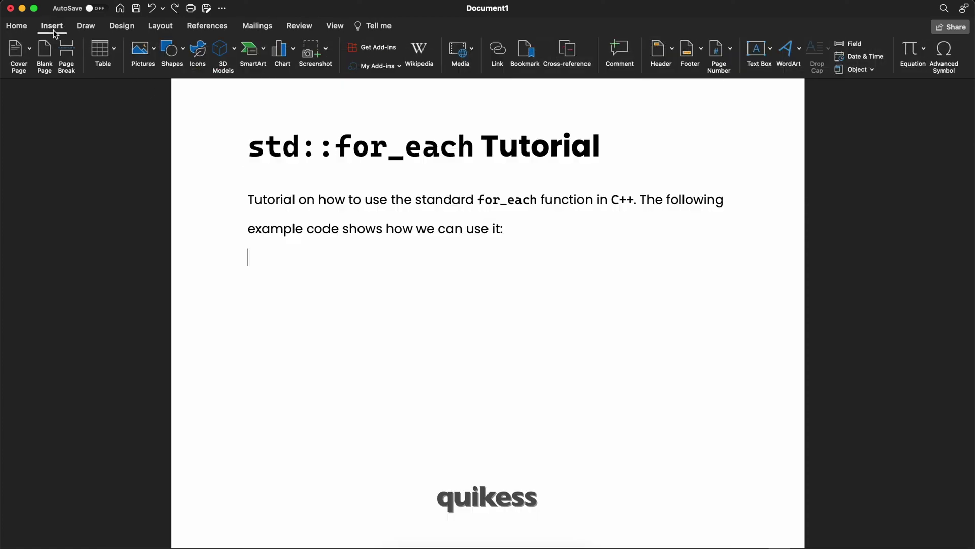
left_click(113, 50)
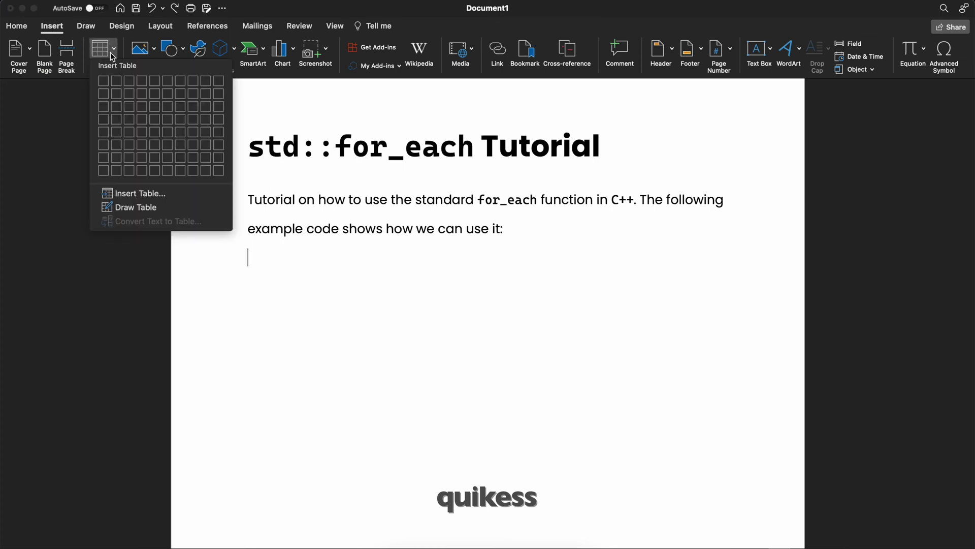
left_click(104, 81)
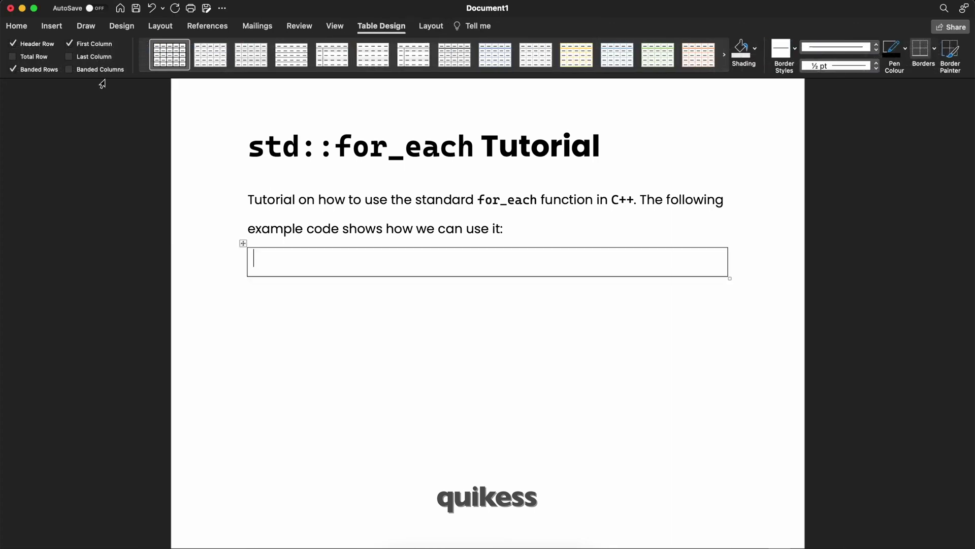
key("super+v")
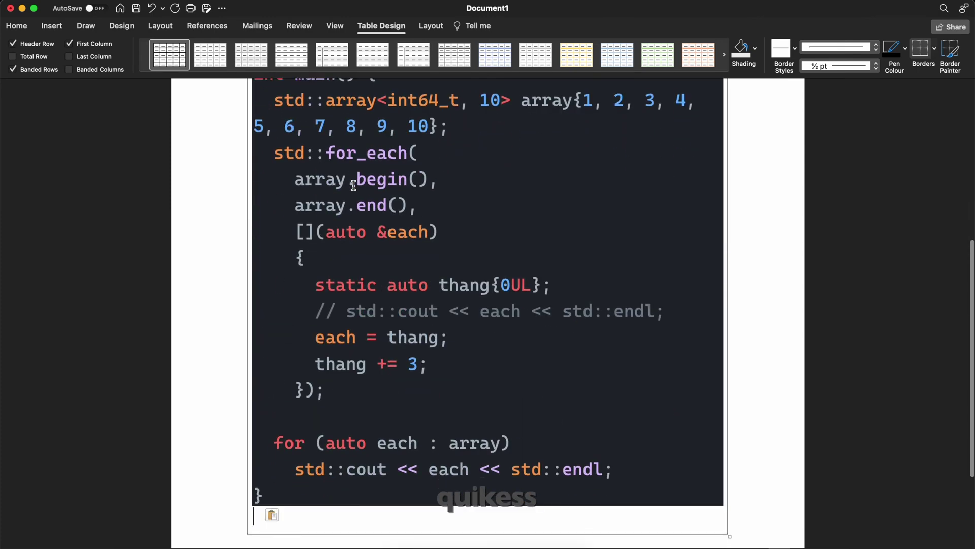
scroll(354, 184, "up", 5)
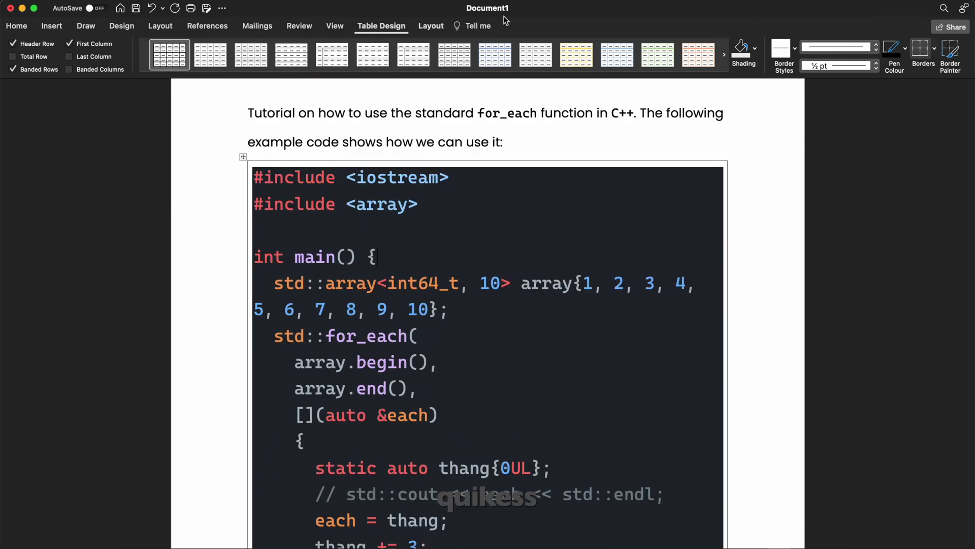
- Shade the table cell with the code's dark background colour, sampled with the More Colours eyedropper
left_click(757, 51)
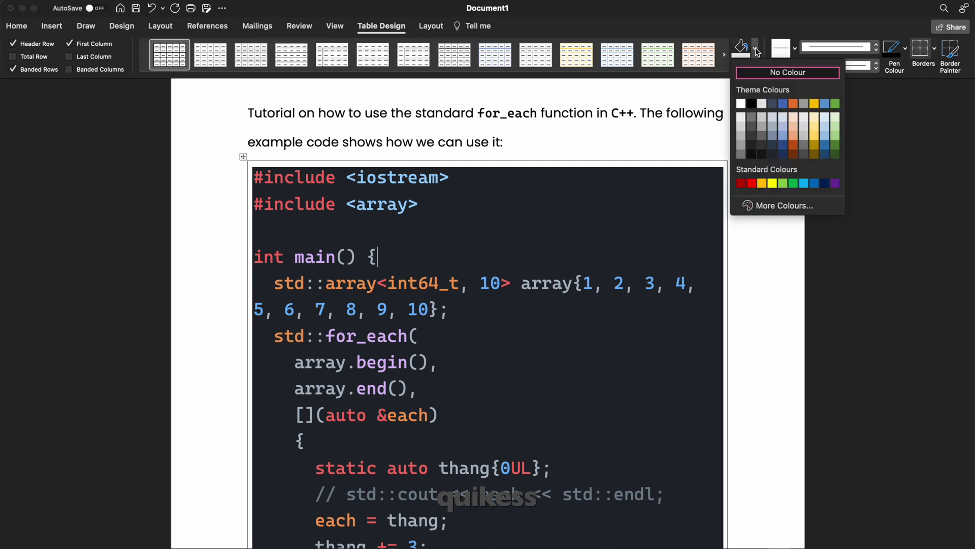
left_click(771, 205)
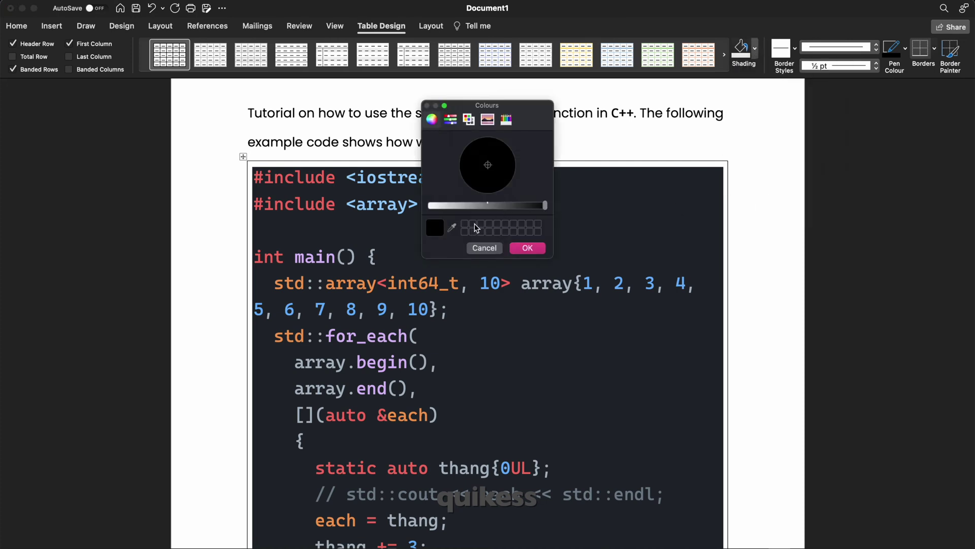
left_click_drag(508, 107, 594, 97)
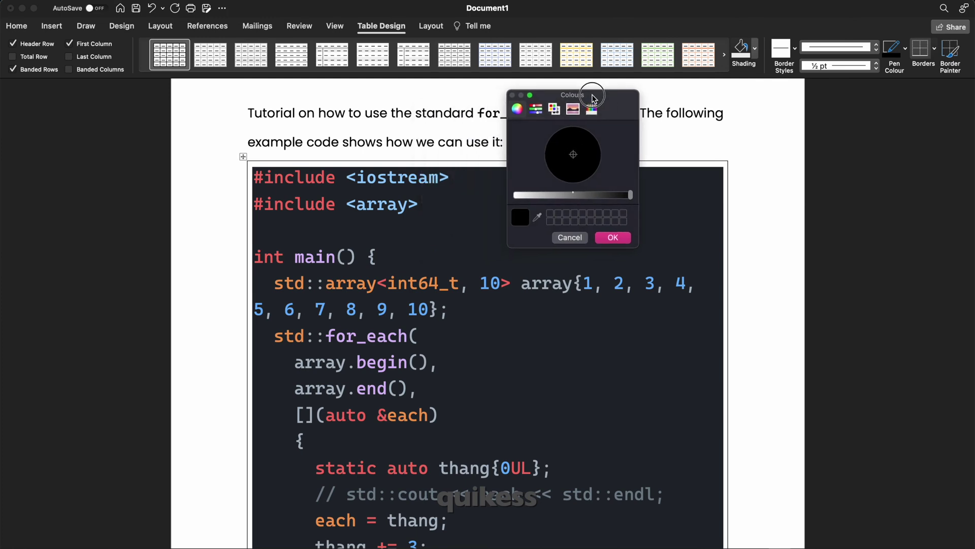
left_click(538, 220)
left_click(445, 221)
left_click(614, 238)
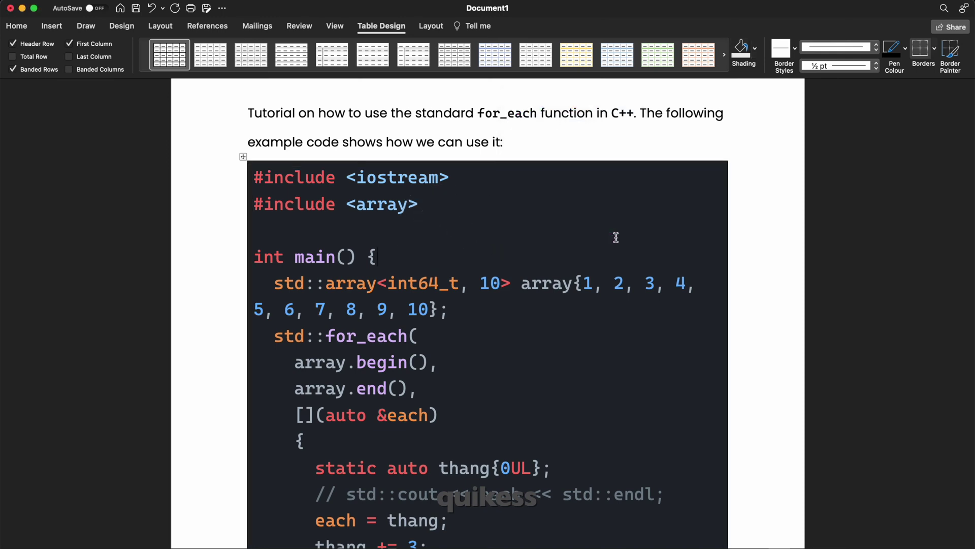
scroll(455, 240, "down", 3)
scroll(456, 236, "up", 3)
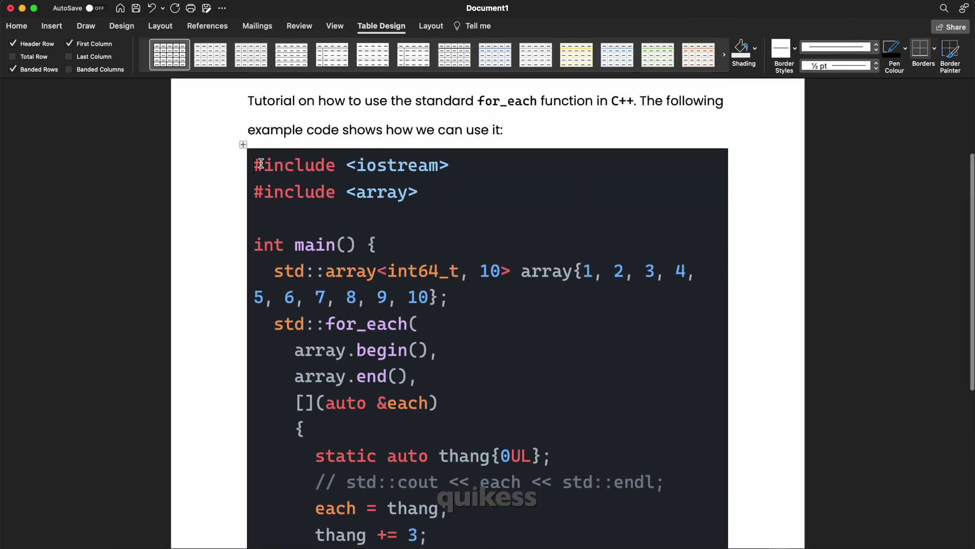
scroll(345, 249, "down", 5)
- Set all the code in the table to 12 pt
key("super+a")
left_click(16, 25)
left_click(145, 46)
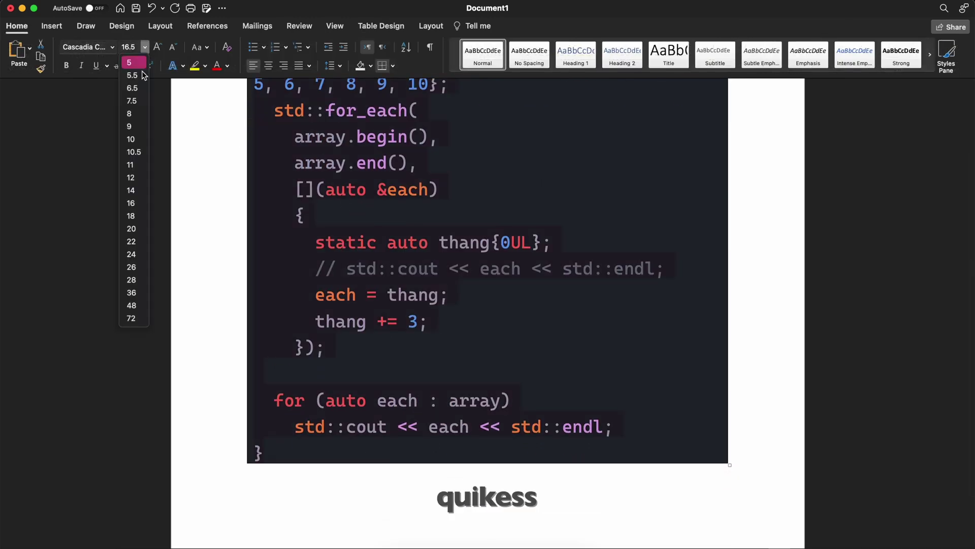
left_click(136, 183)
scroll(413, 218, "up", 3)
scroll(414, 218, "up", 2)
- Set the code block's line spacing to 1.15
left_click(417, 217)
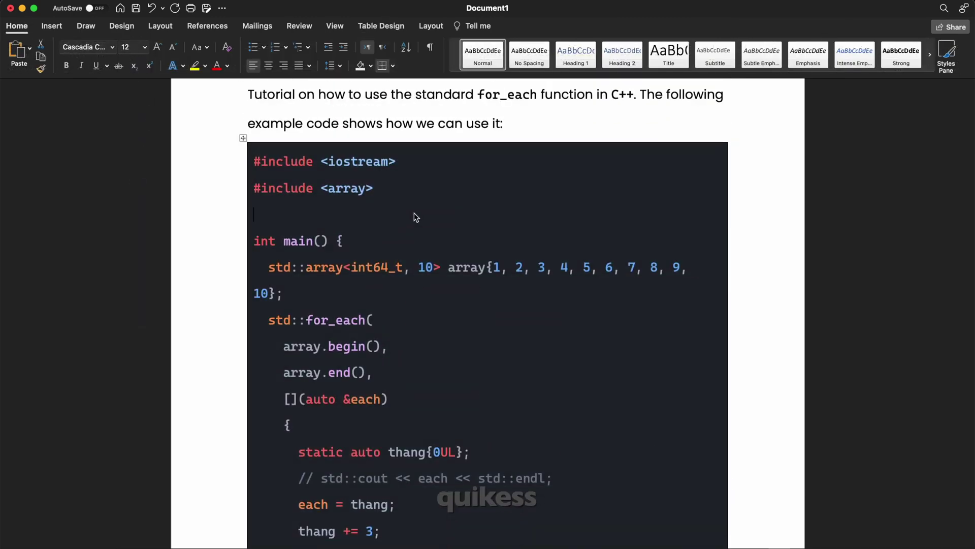
left_click(253, 161)
key("super+a")
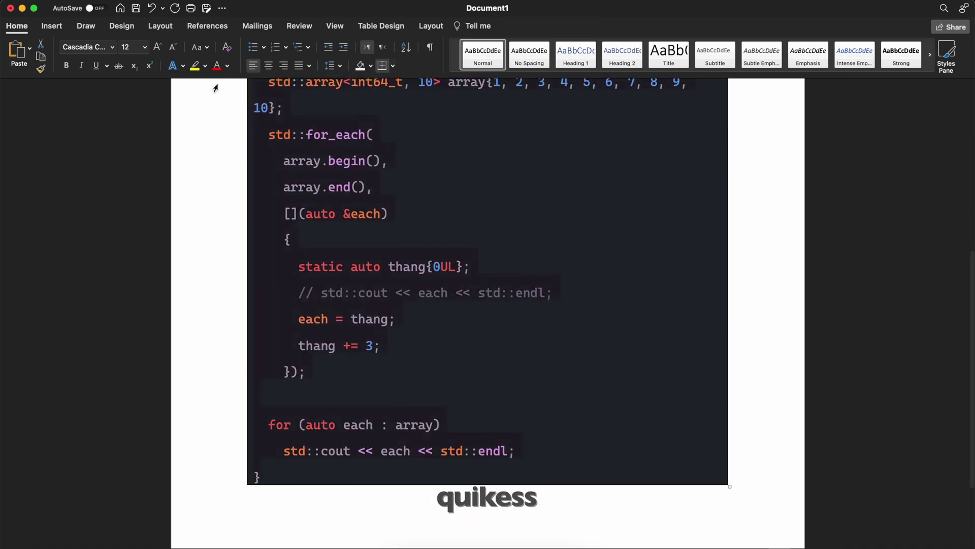
left_click(338, 67)
left_click(353, 96)
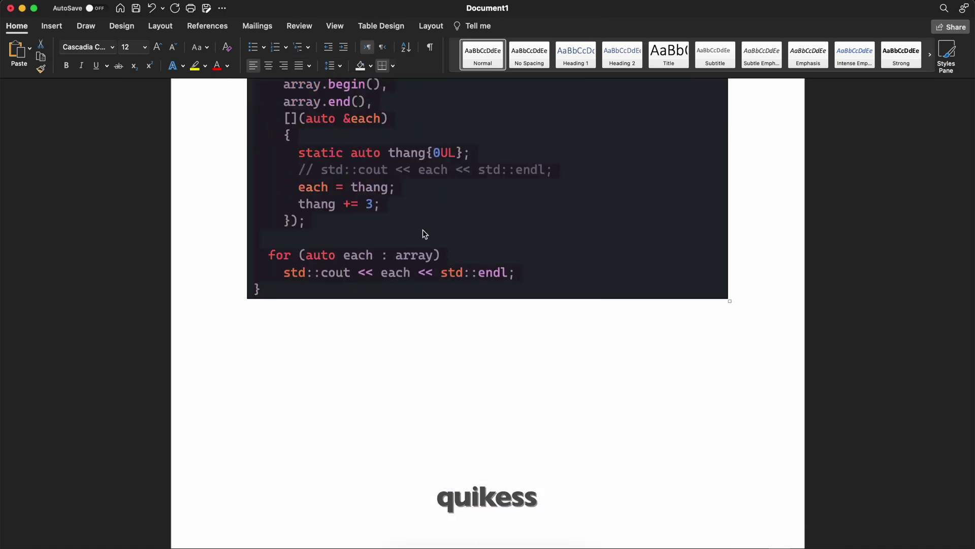
scroll(424, 230, "up", 5)
left_click(430, 26)
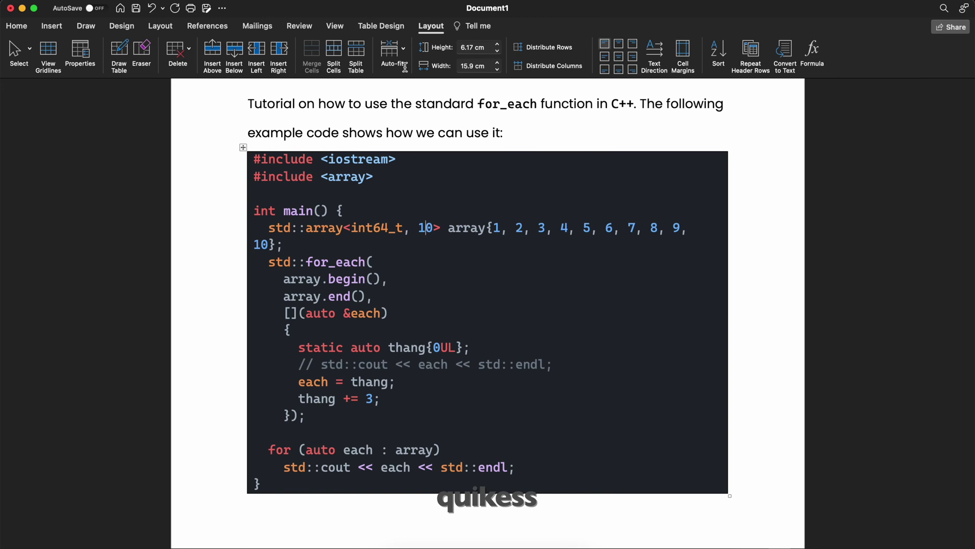
left_click(431, 529)
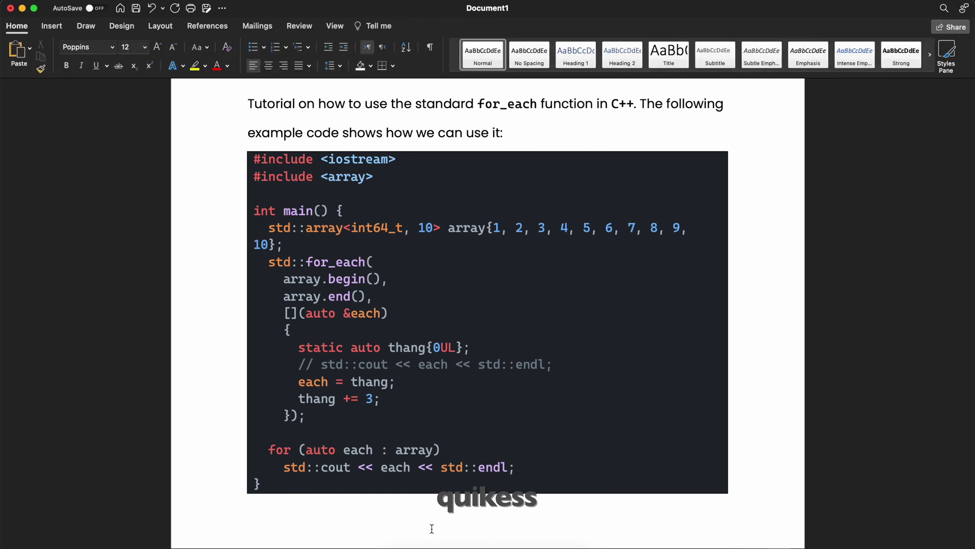
scroll(383, 462, "down", 1)
scroll(375, 473, "down", 2)
scroll(376, 473, "up", 1)
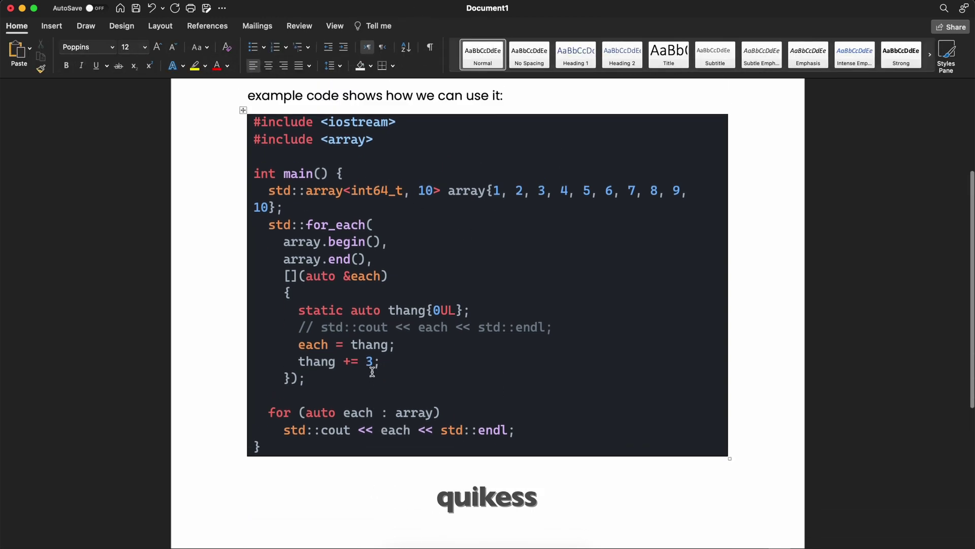
left_click(404, 210)
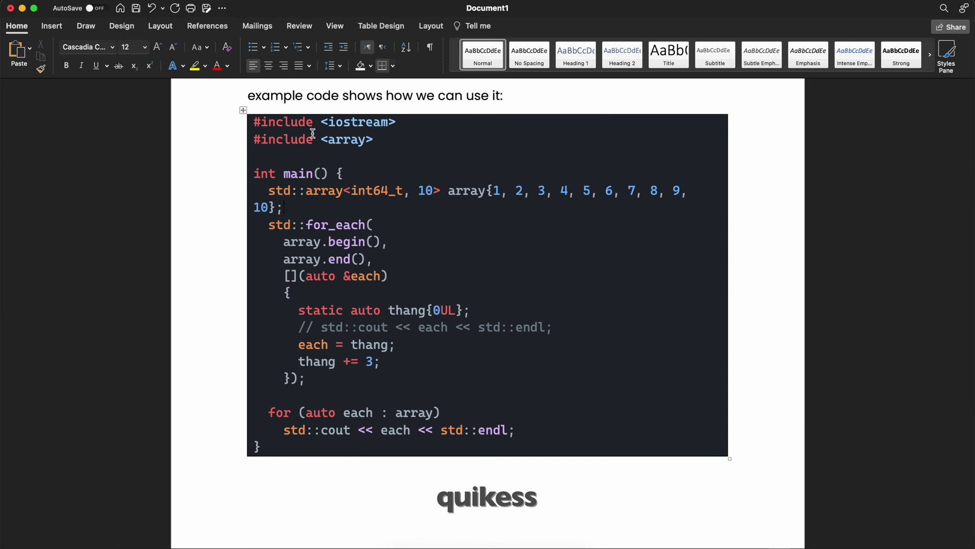
- Give the code table 0.2 cm top and bottom cell margins in Table Options
left_click(432, 26)
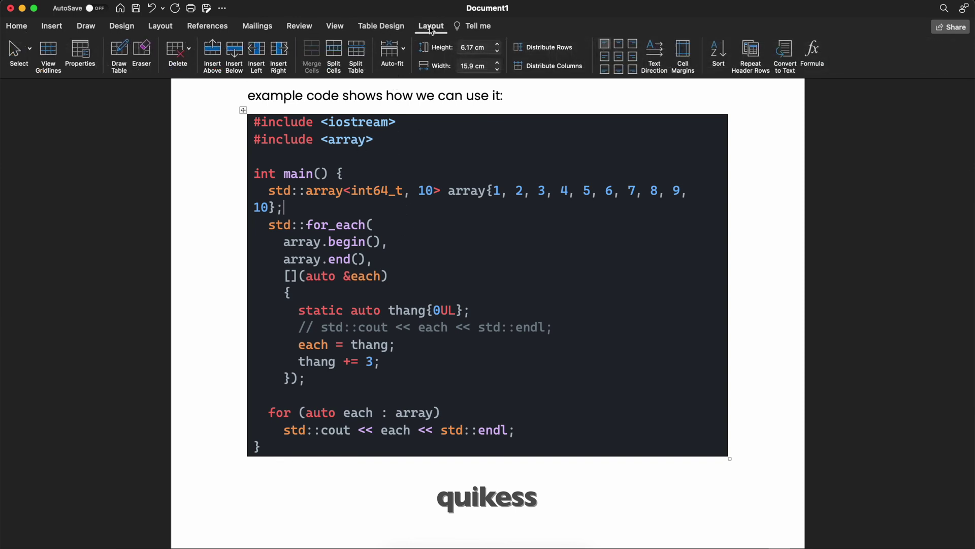
left_click(685, 52)
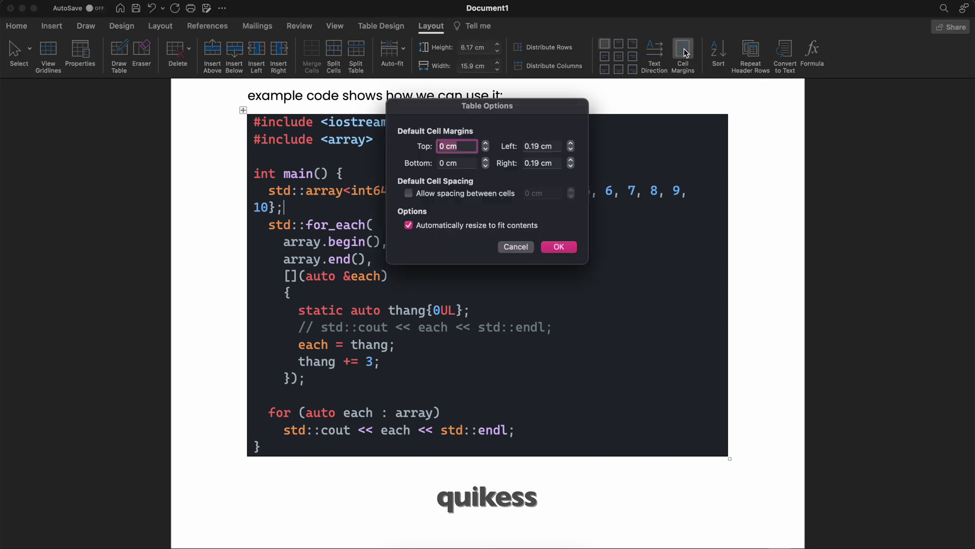
type("0.2")
double_click(445, 163)
type("0.2")
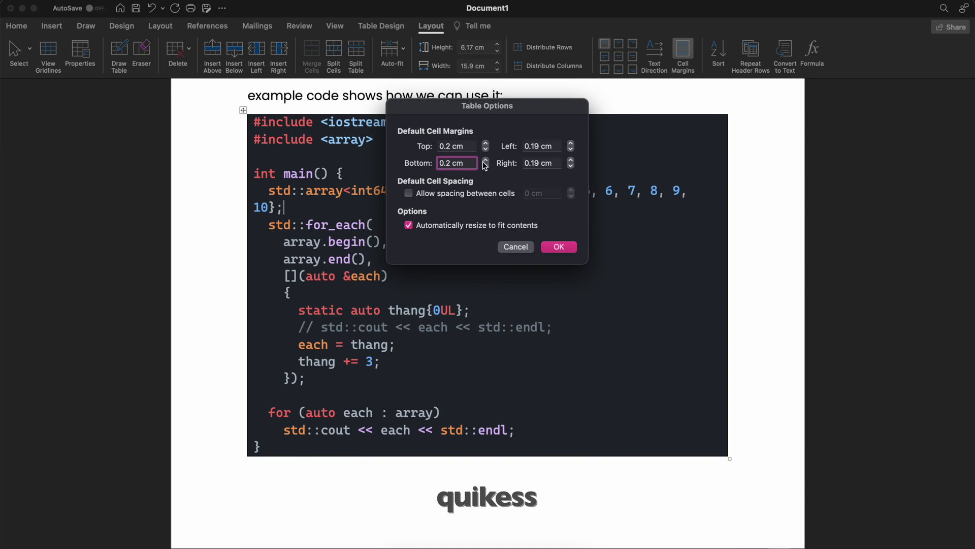
left_click(561, 246)
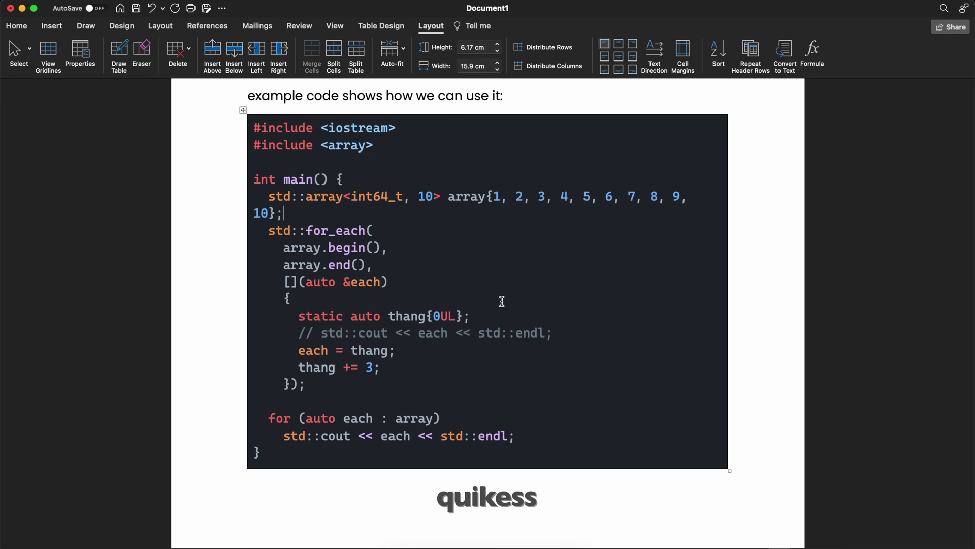
scroll(412, 365, "up", 3)
scroll(412, 366, "up", 1)
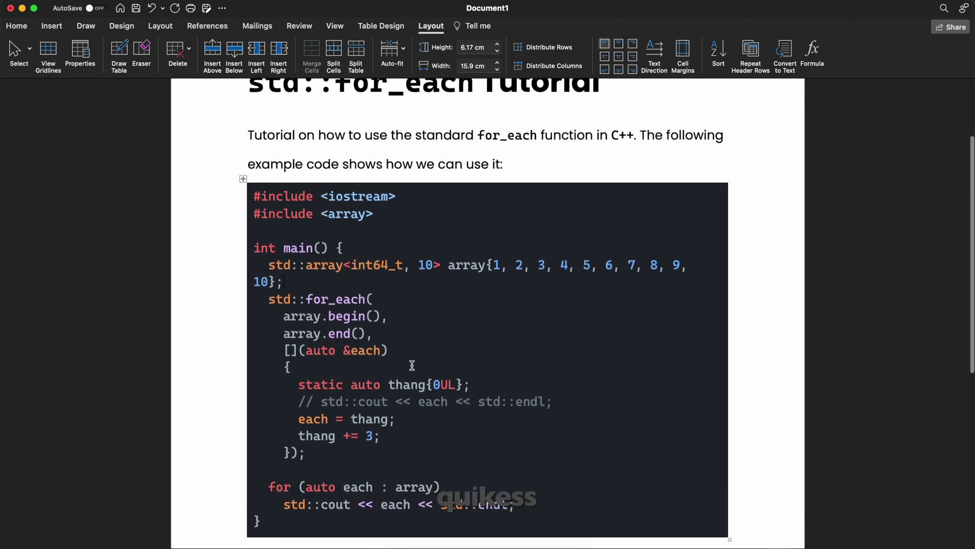
left_click(541, 156)
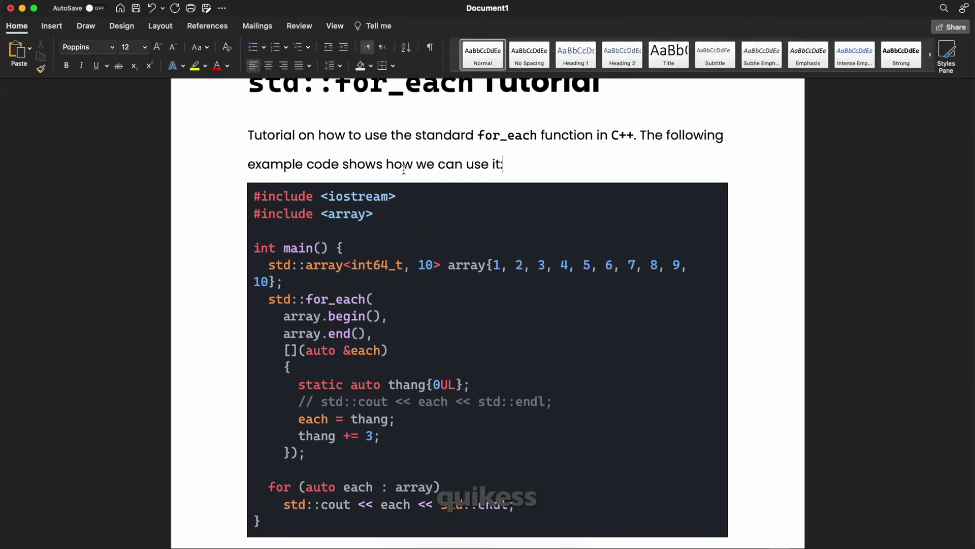
scroll(404, 328, "down", 5)
left_click(379, 442)
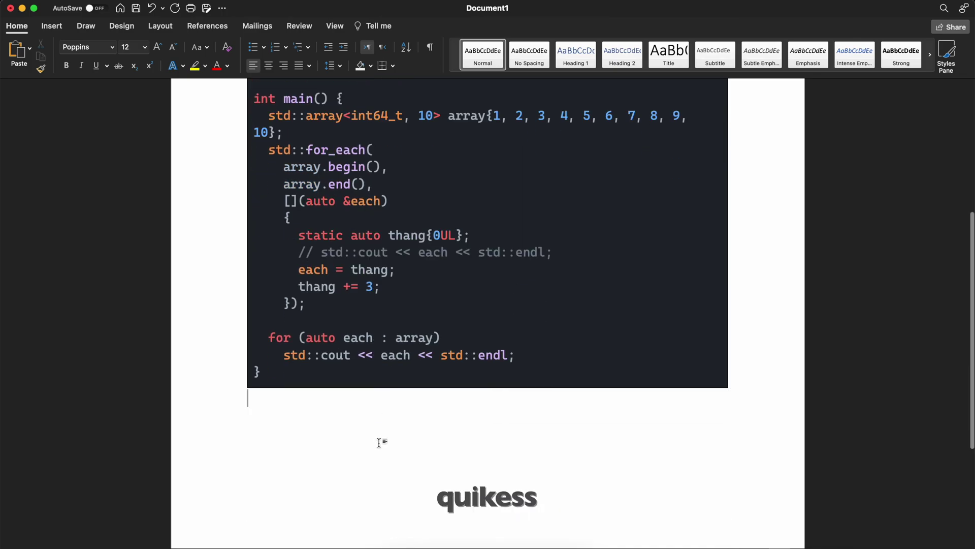